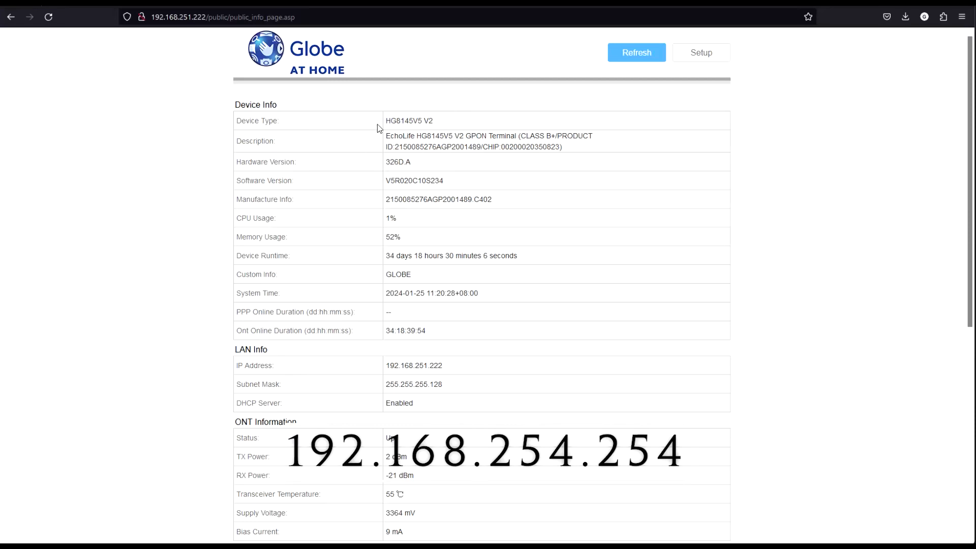
Examine the router's device type and description on the enlarged device info page, and refresh the information
left_click_drag(385, 121, 408, 121)
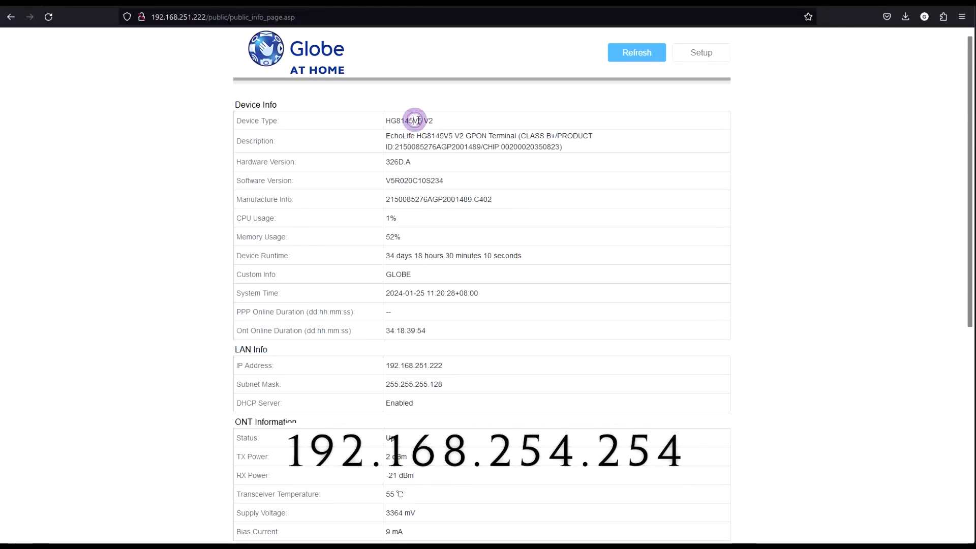
left_click_drag(430, 121, 399, 124)
left_click(402, 126)
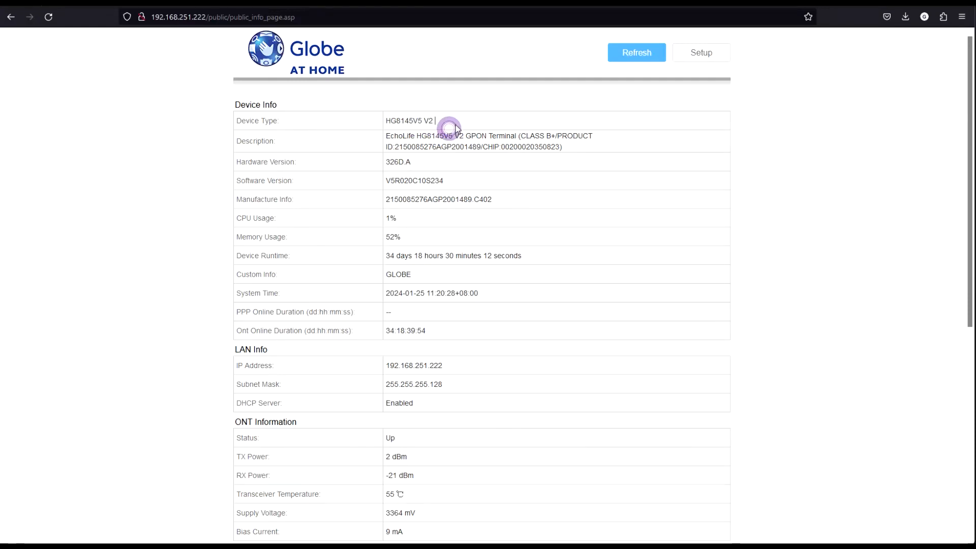
scroll(485, 176, "up", 4)
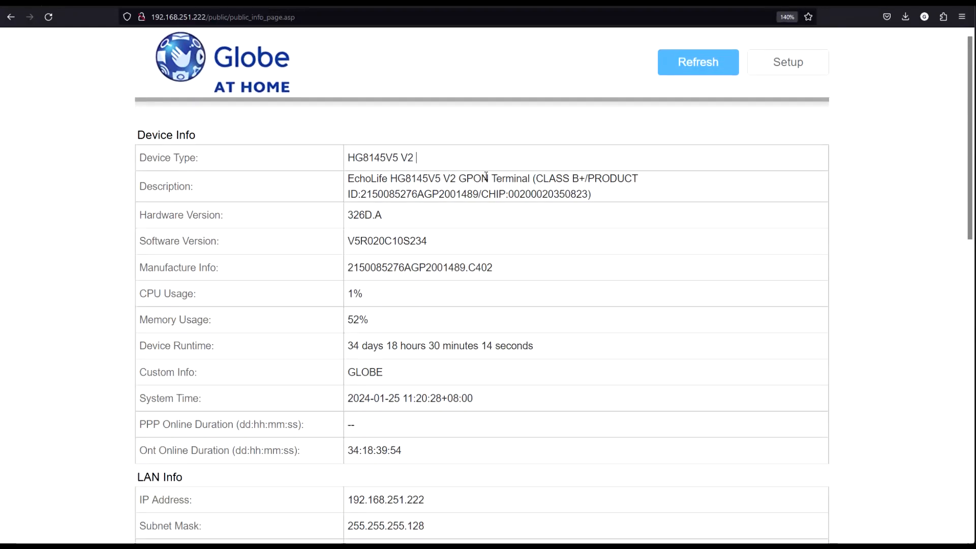
left_click_drag(380, 158, 426, 157)
left_click_drag(360, 180, 555, 182)
left_click(628, 199)
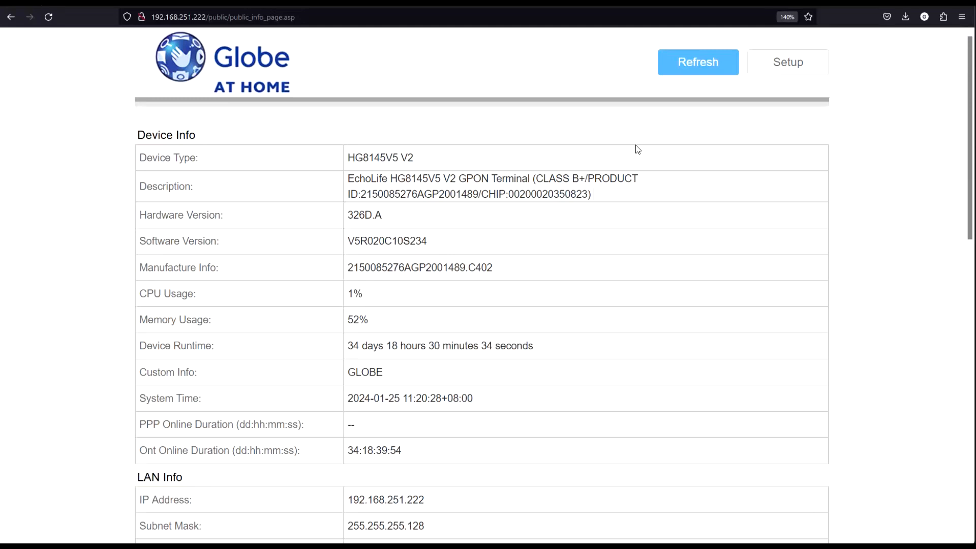
left_click(684, 61)
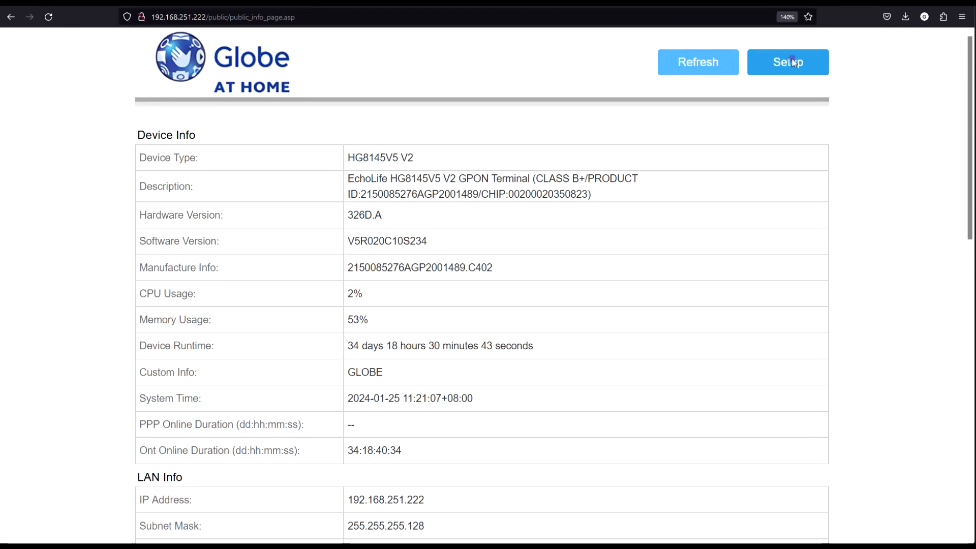
Log in to the router's setup with the saved credentials
left_click(791, 62)
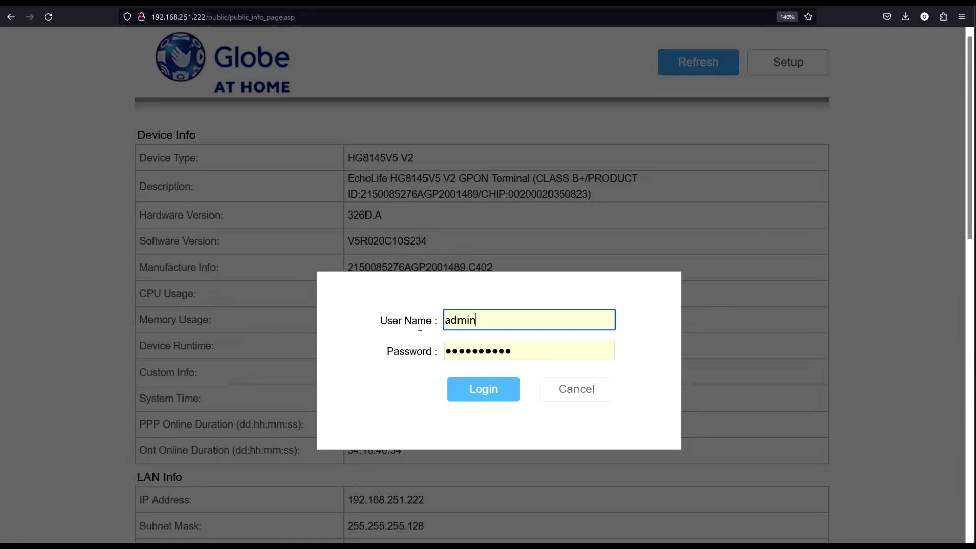
left_click(489, 390)
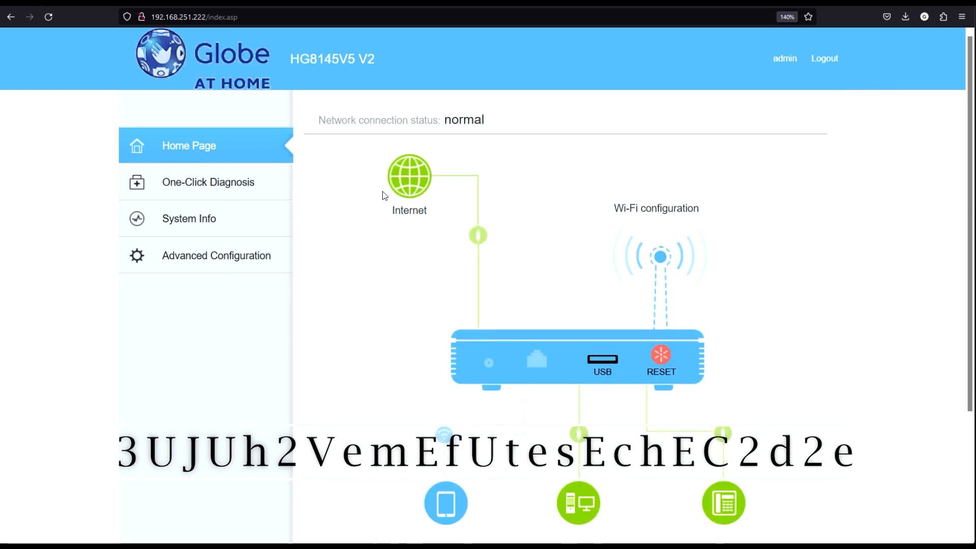
Open the MAC Address Filtering page in the security configuration of the advanced settings
left_click_drag(969, 216, 971, 242)
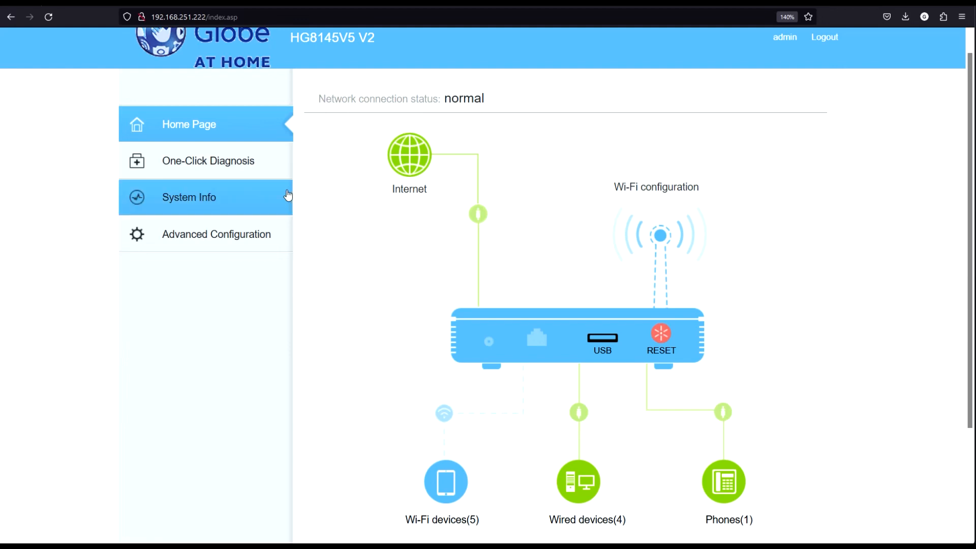
left_click(210, 235)
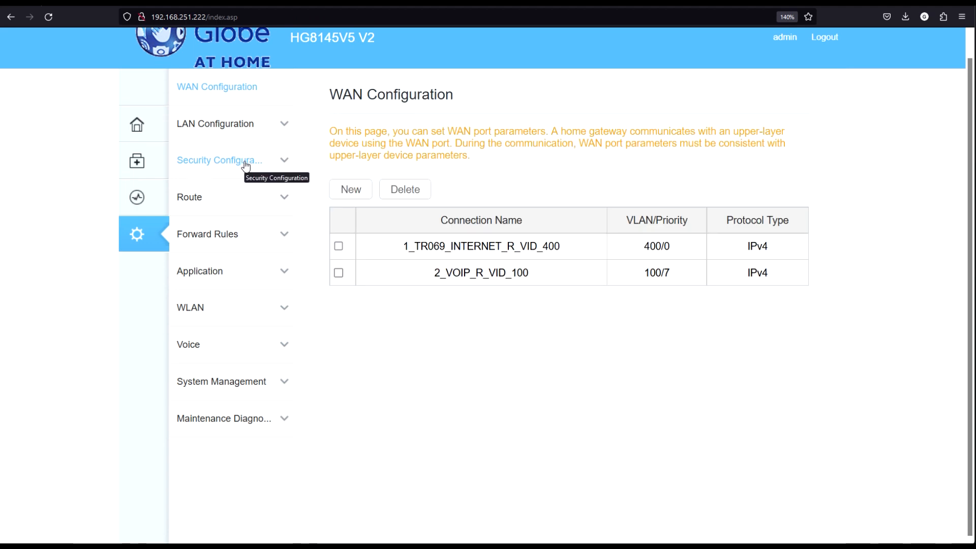
left_click(246, 165)
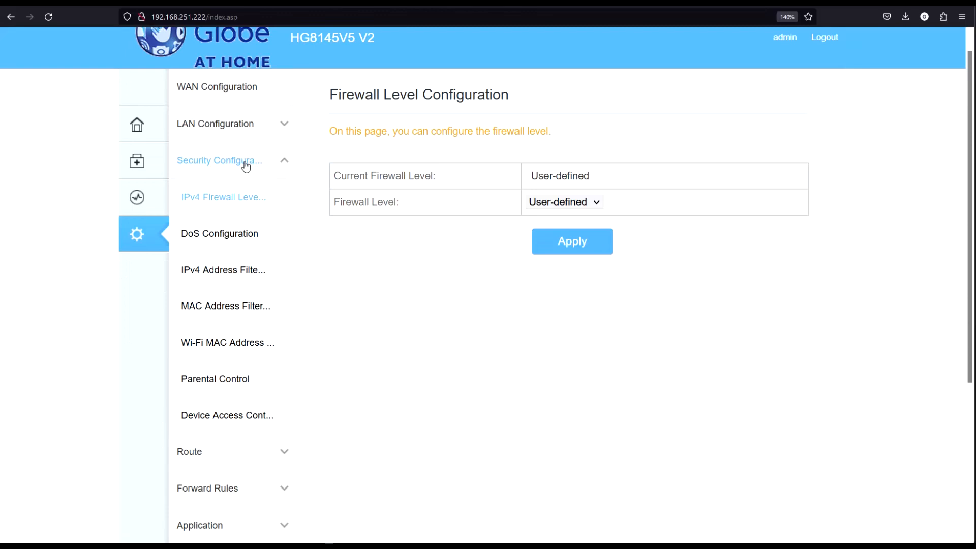
left_click(227, 305)
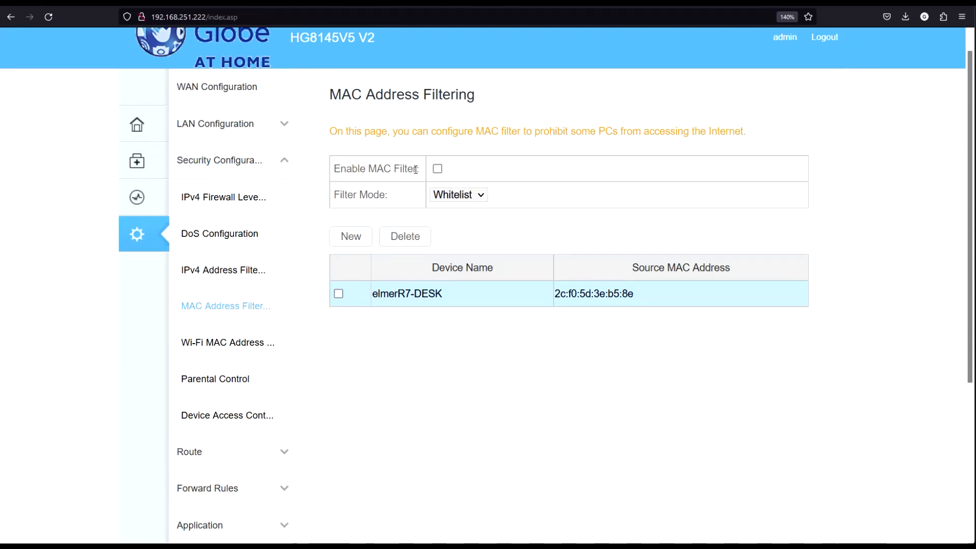
Enable the MAC filter in Whitelist mode and inspect the existing rule's source MAC address
left_click_drag(332, 170, 416, 168)
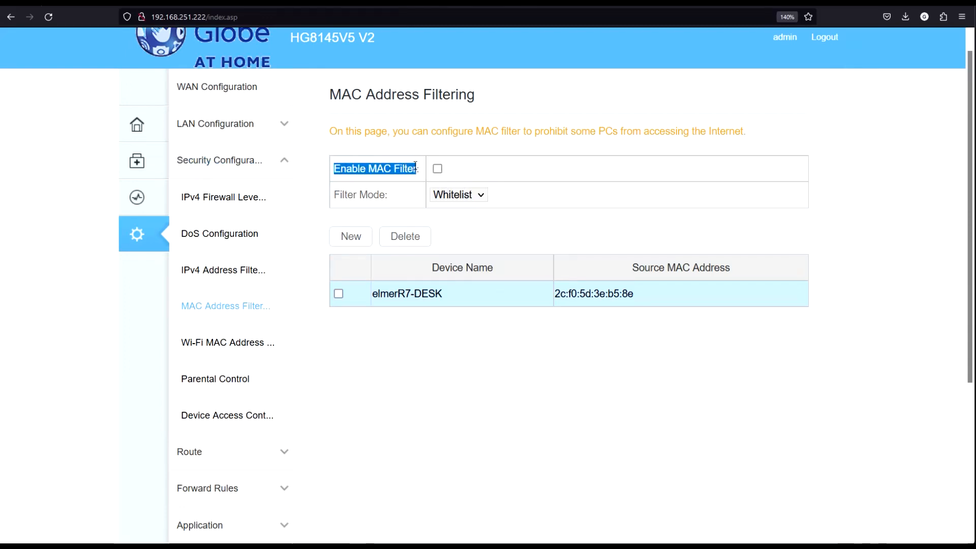
left_click(653, 182)
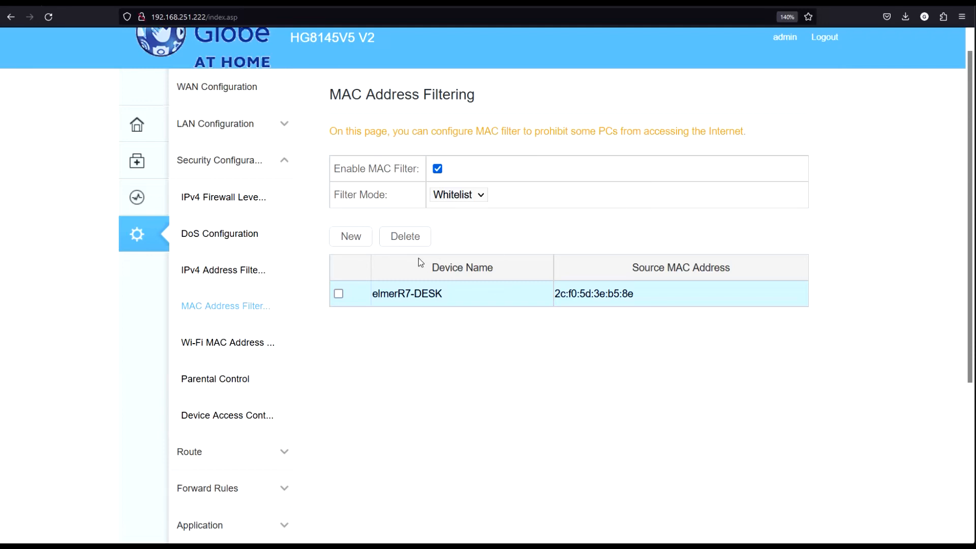
left_click(481, 197)
left_click(476, 231)
triple_click(634, 291)
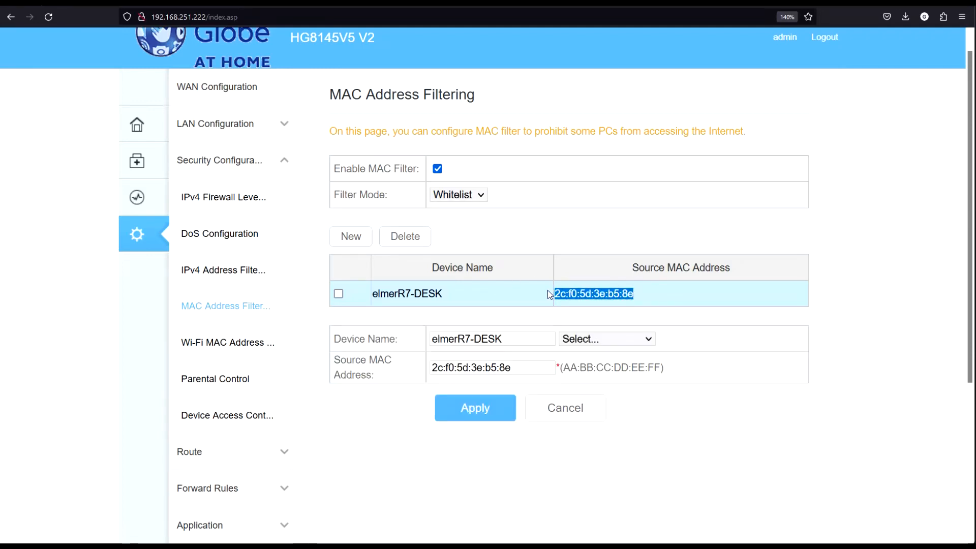
left_click(542, 227)
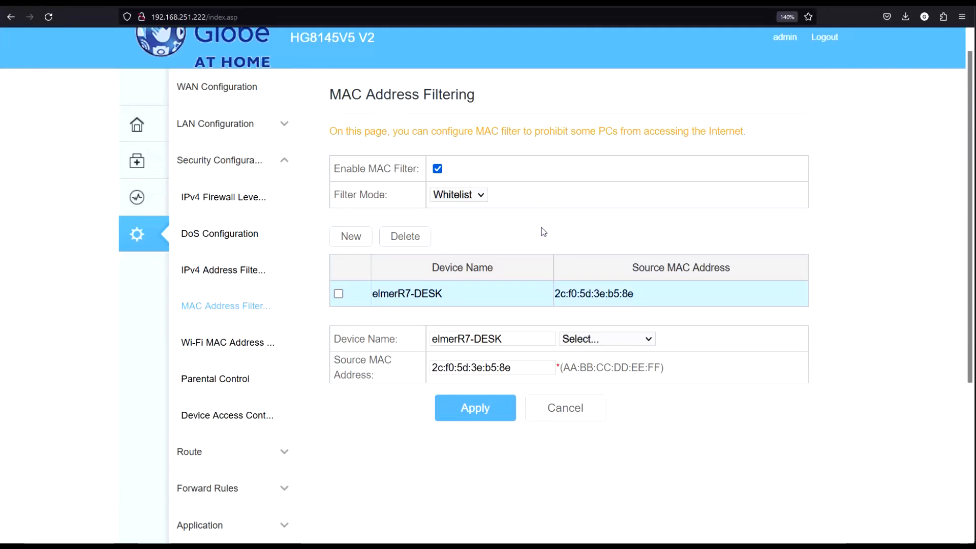
Switch the MAC filter mode to Blacklist and accept the deletion of the existing filter rules
left_click(481, 195)
left_click(472, 212)
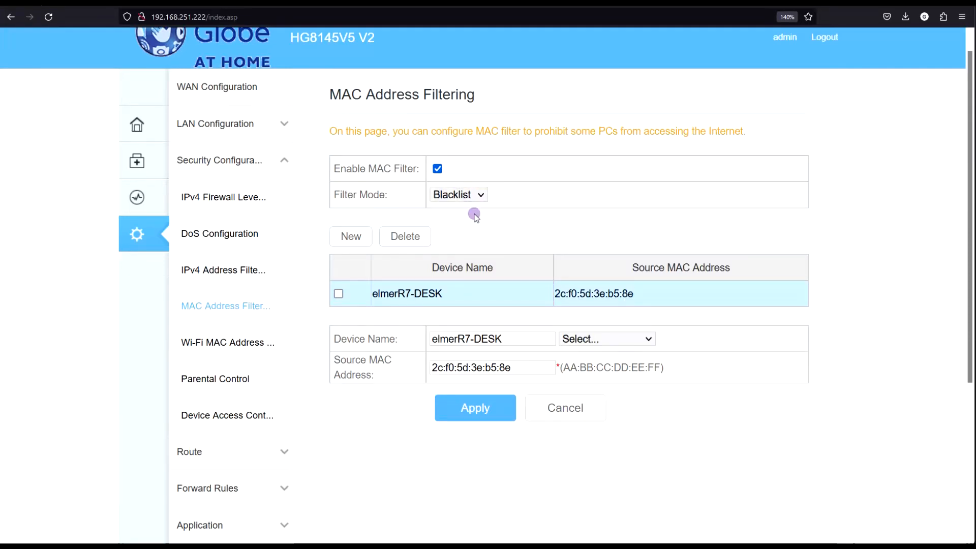
left_click(538, 308)
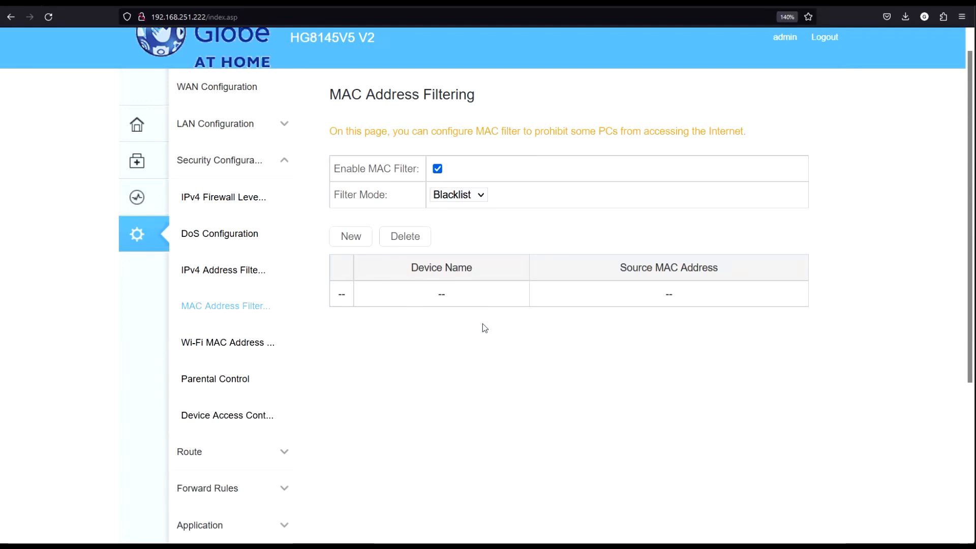
Return the MAC filter mode to Whitelist and accept the mode change
left_click(485, 197)
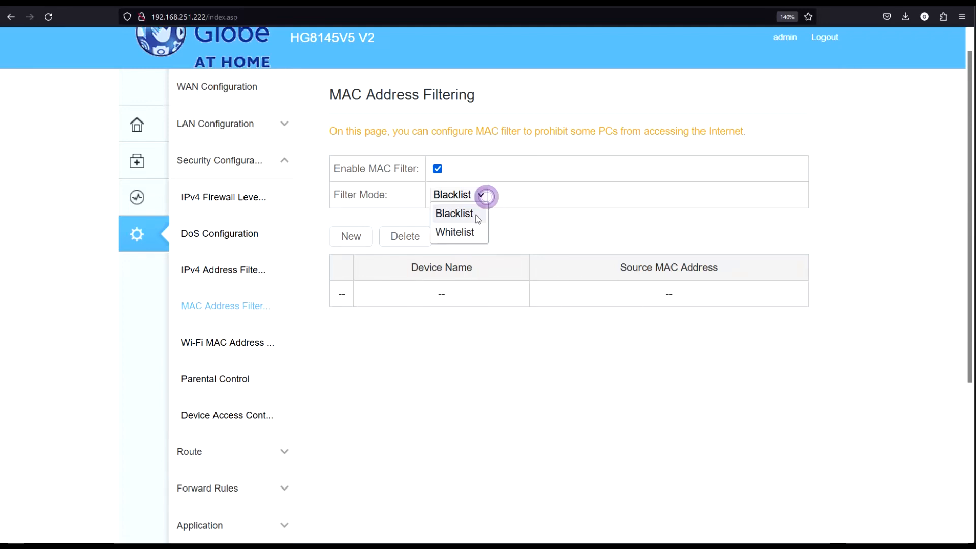
left_click(458, 232)
left_click(536, 307)
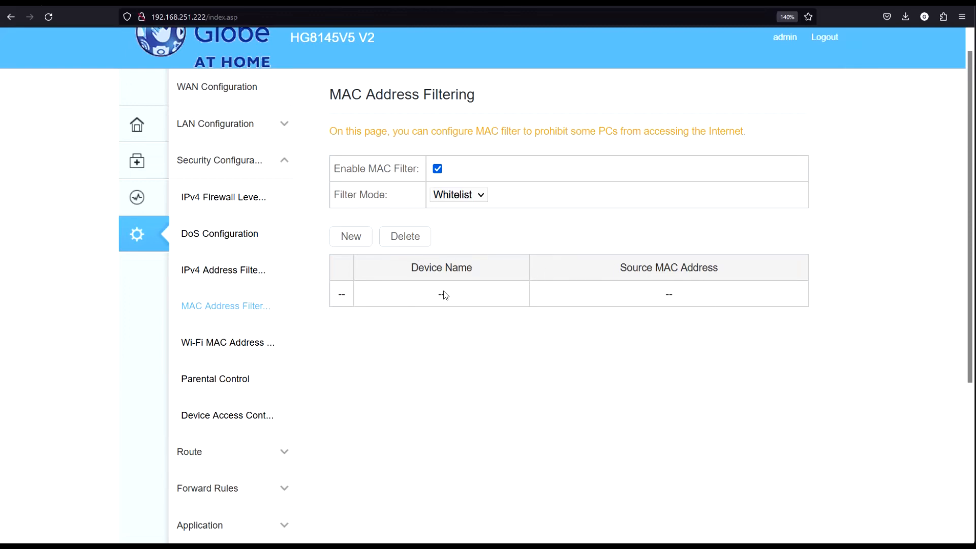
left_click(370, 241)
left_click(571, 308)
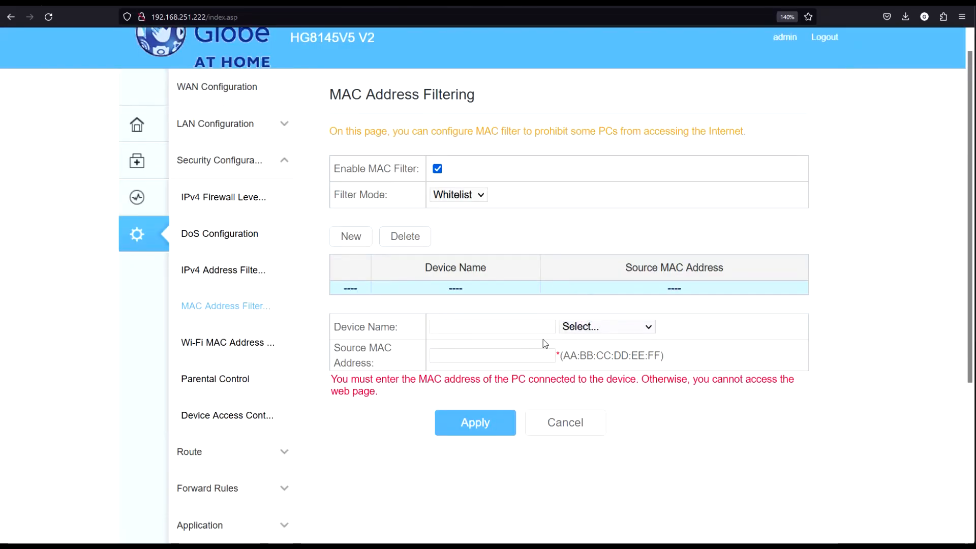
left_click(596, 327)
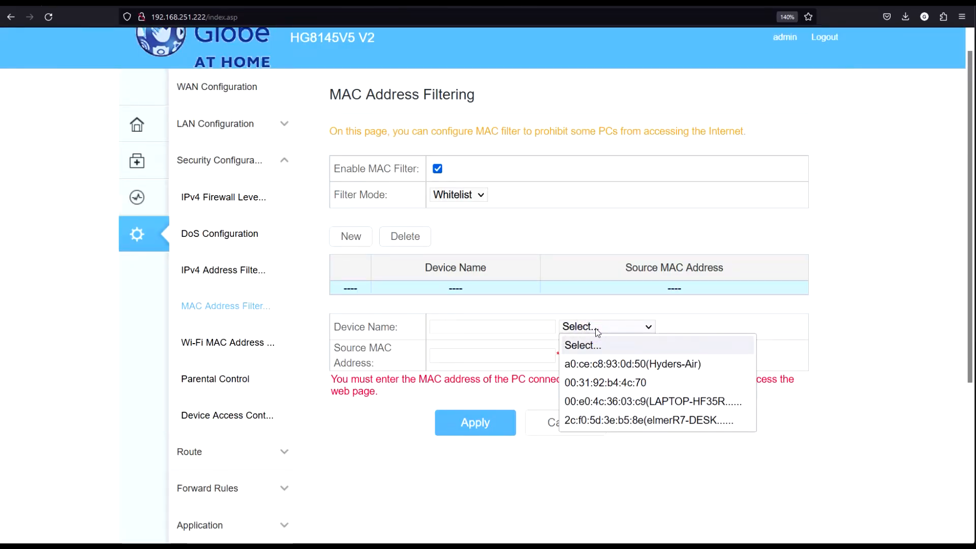
left_click(594, 401)
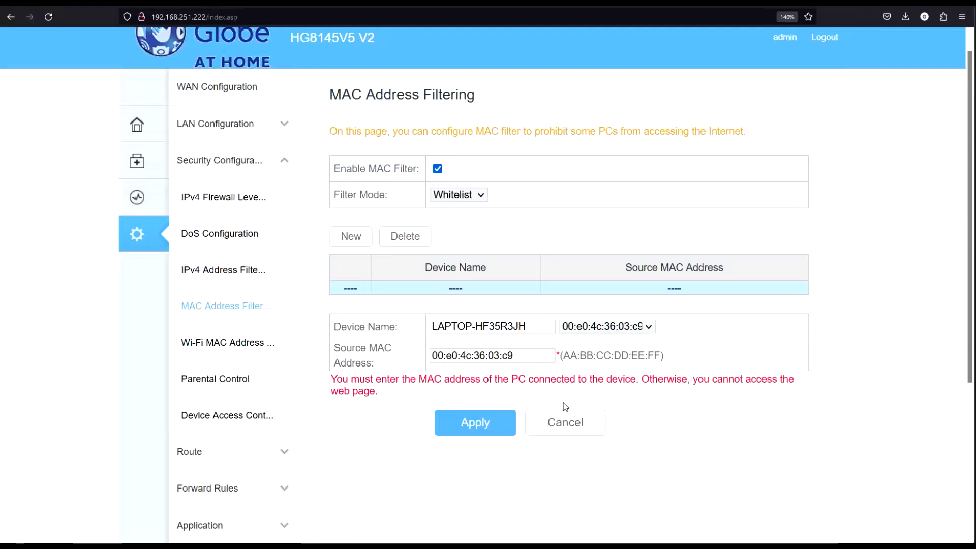
left_click(476, 422)
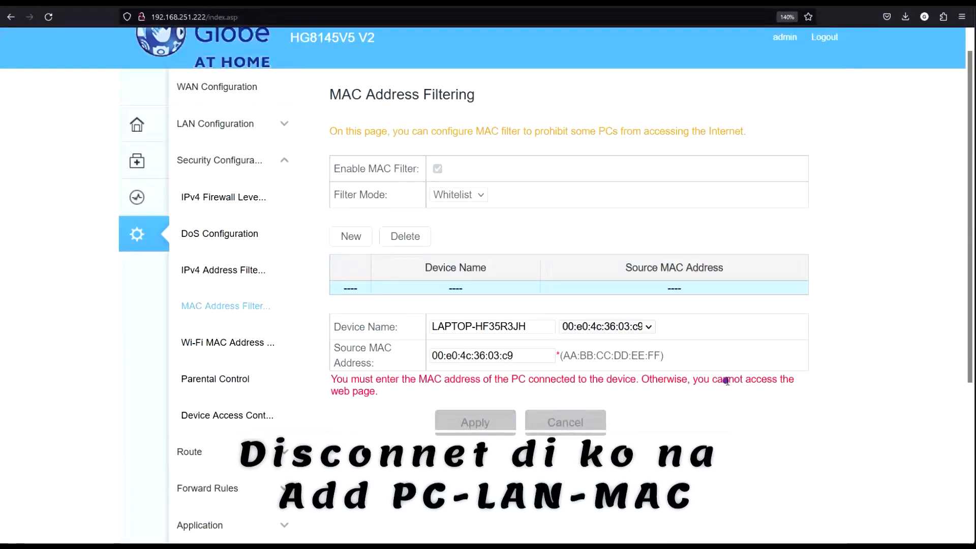
Try to open the IPv4 Address, MAC Address and Wi-Fi MAC Address filtering pages
left_click_drag(723, 379, 796, 379)
left_click(479, 300)
left_click(227, 273)
left_click(234, 307)
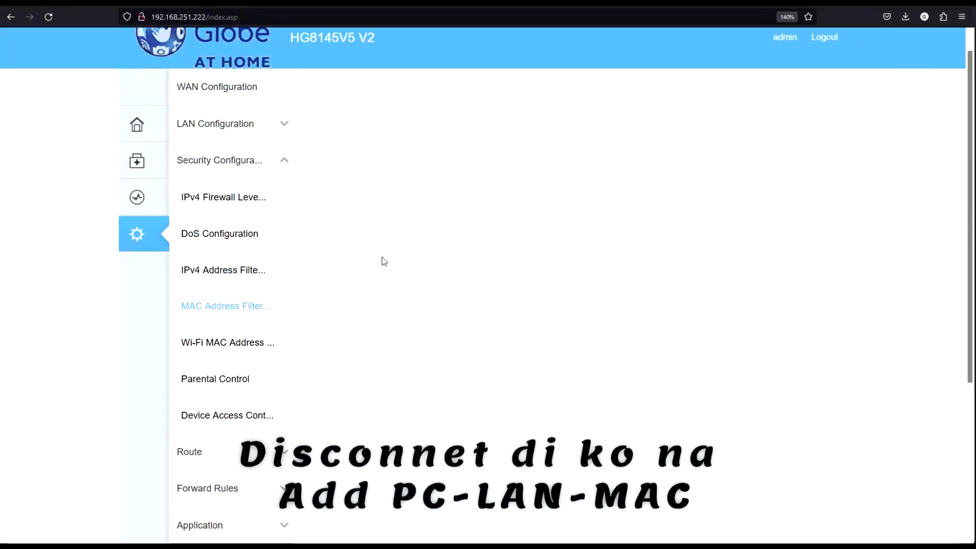
left_click(682, 255)
left_click(231, 273)
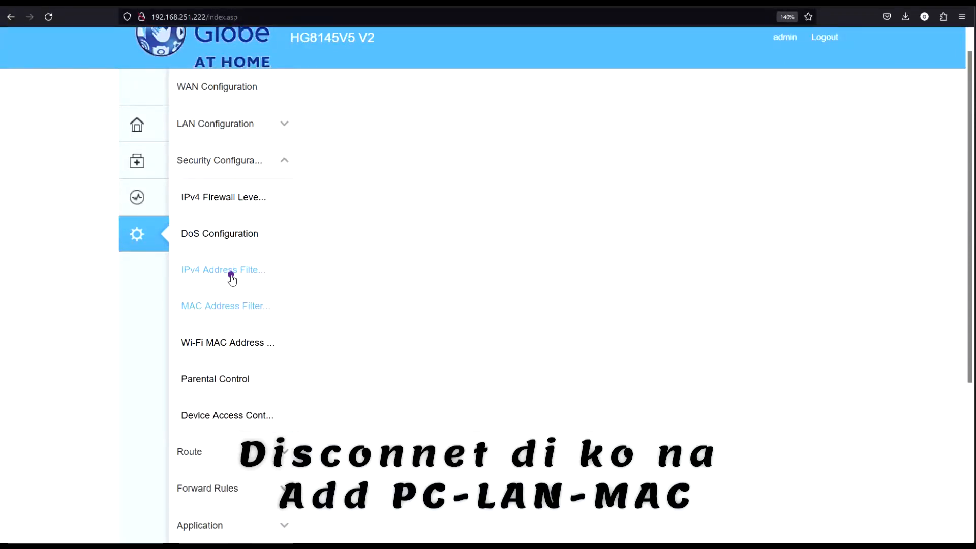
left_click(247, 312)
left_click(238, 346)
left_click(788, 38)
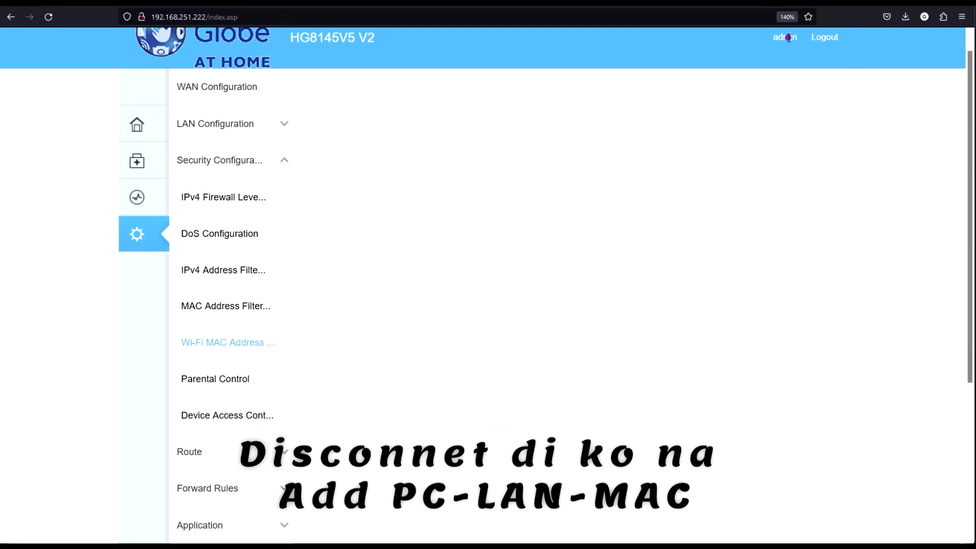
Reload the router page at 192.168.251.222/ and log in to its setup again with the saved credentials
left_click(244, 18)
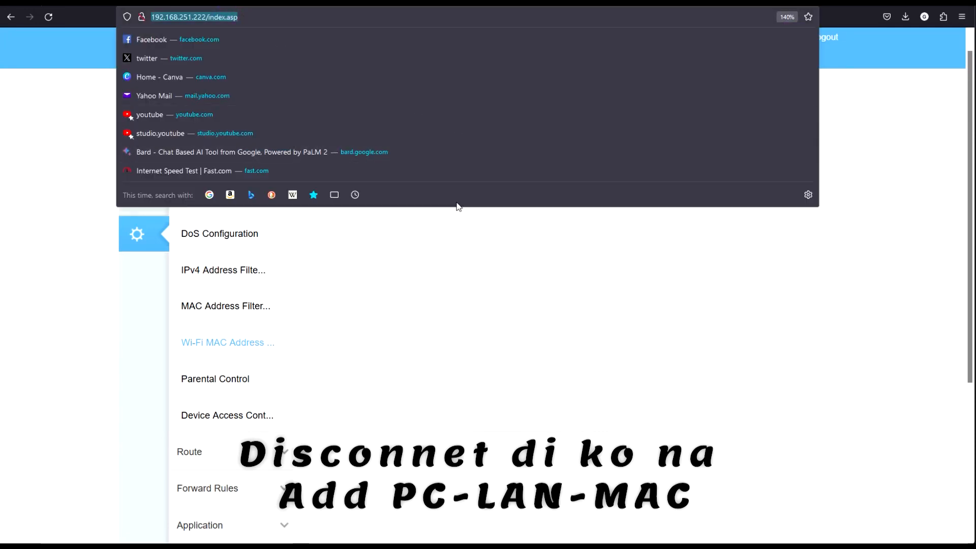
key("Return")
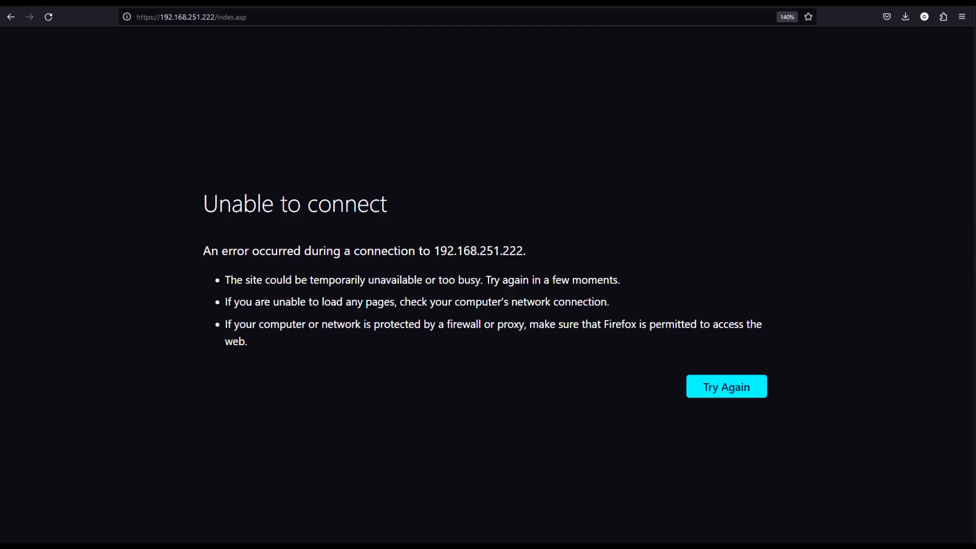
left_click(220, 19)
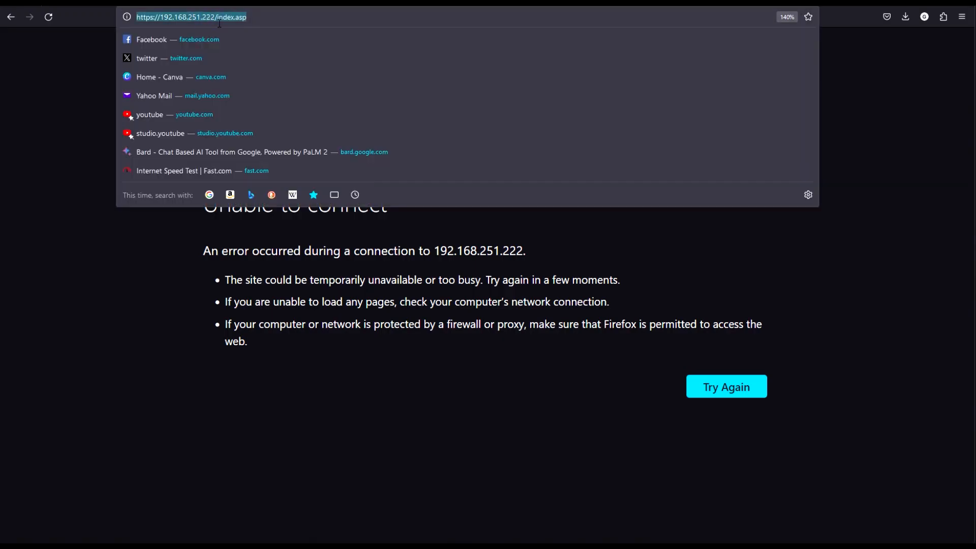
type("192.168.251.222/")
key("Return")
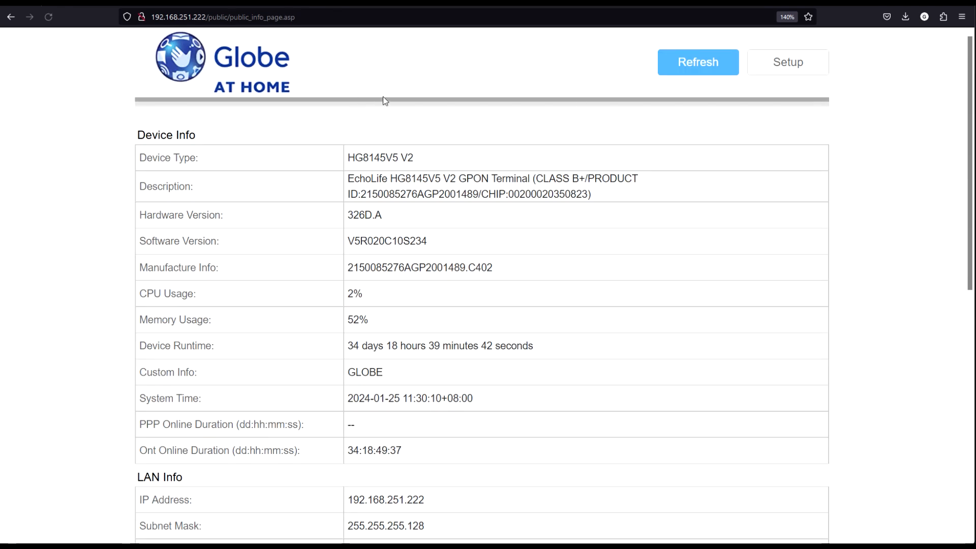
left_click(782, 60)
left_click(489, 397)
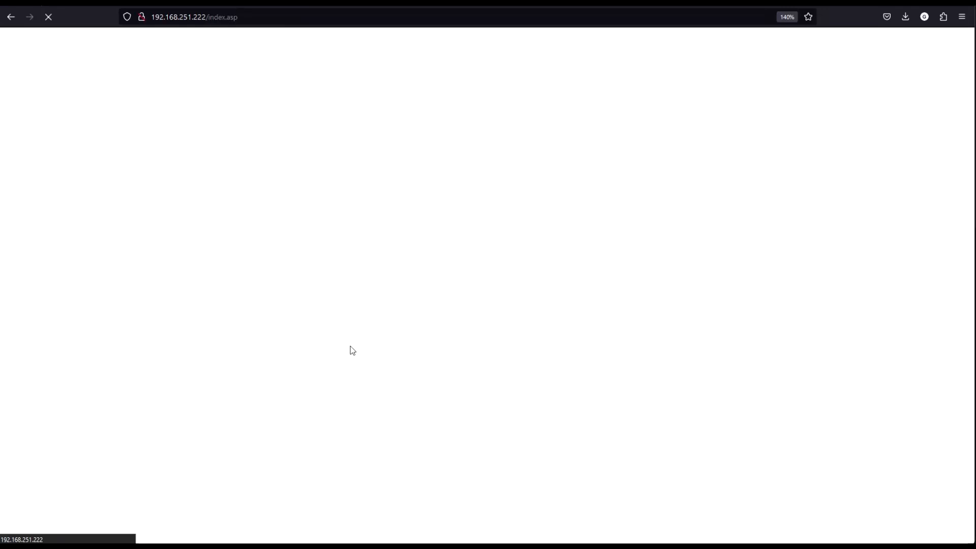
Open the Wi-Fi MAC Address Filtering page in the advanced security configuration
left_click(196, 256)
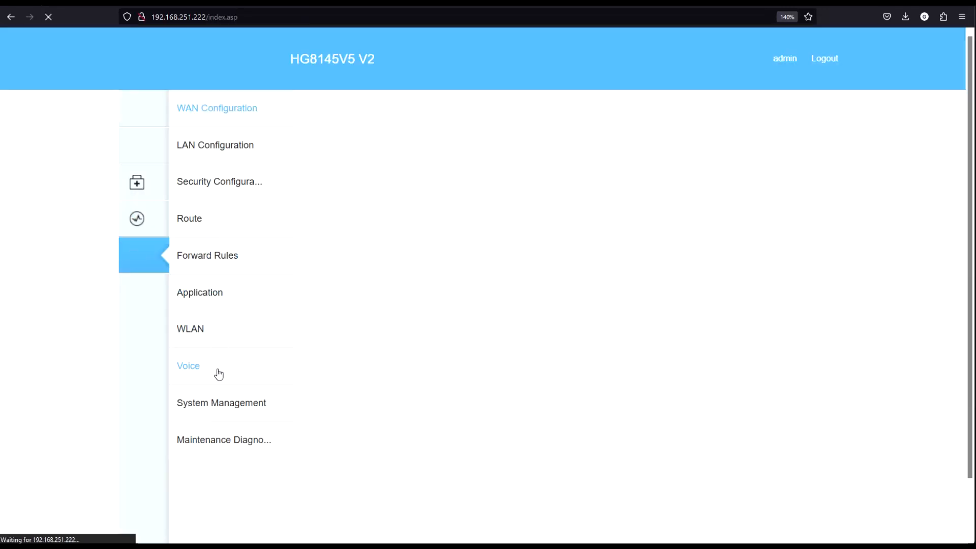
left_click(223, 187)
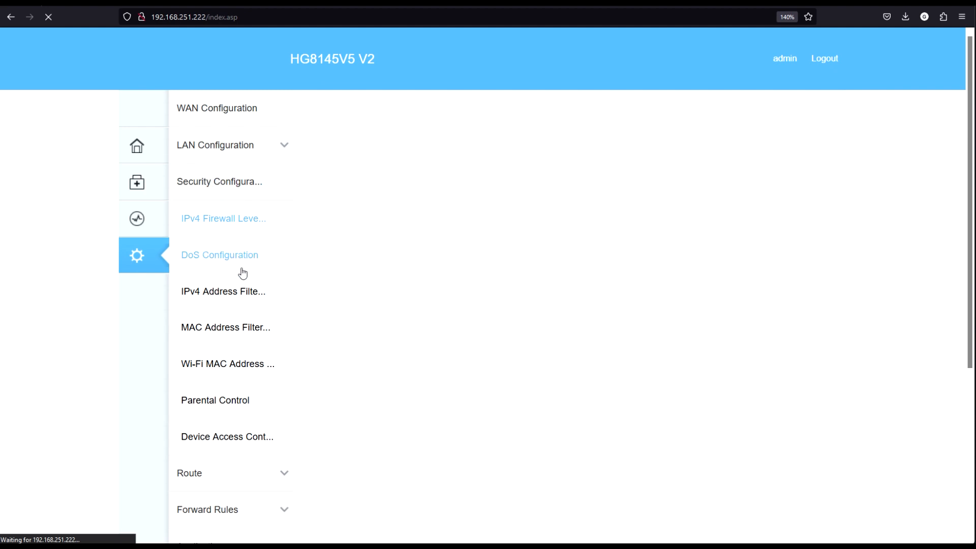
left_click(243, 365)
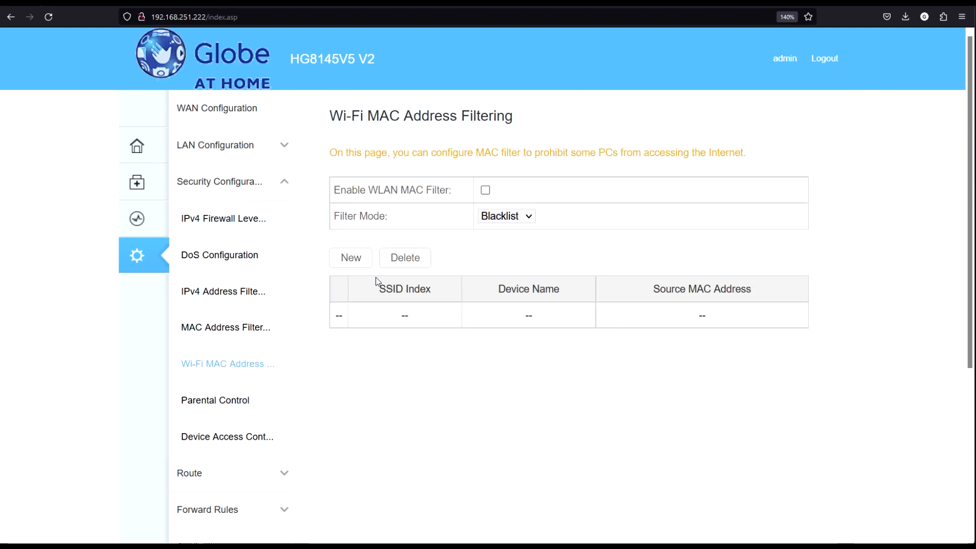
Enable the WLAN MAC filter and change its filter mode to Whitelist, accepting the deletion of existing filter rules
left_click(485, 191)
left_click(523, 218)
left_click(514, 255)
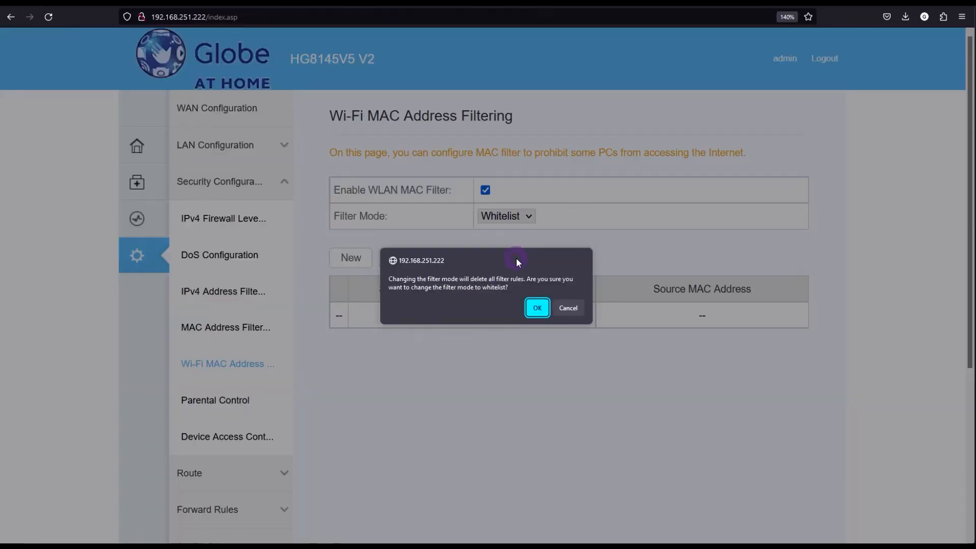
left_click(529, 305)
Start a new Wi-Fi whitelist rule and examine which connected devices are offered for SSID1
left_click(350, 258)
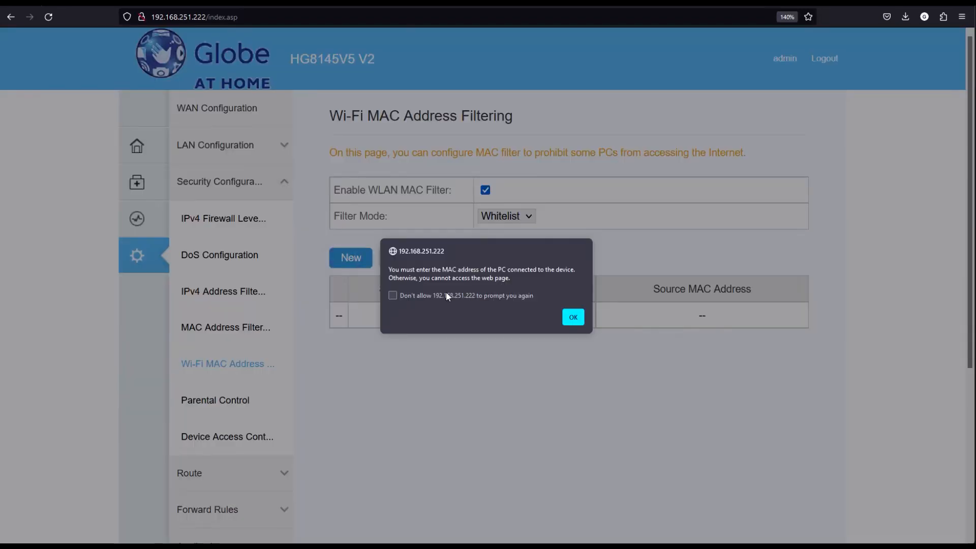
left_click(447, 295)
left_click(573, 318)
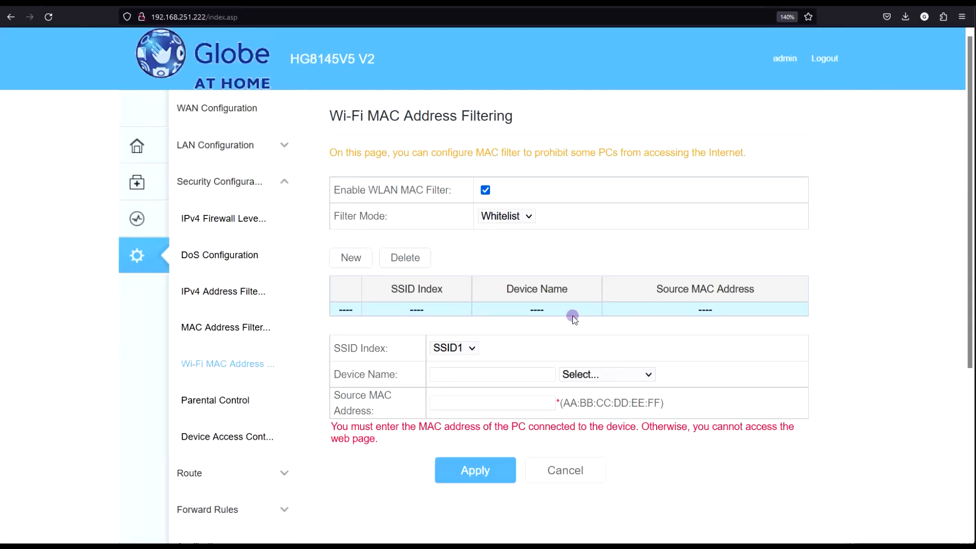
left_click(596, 376)
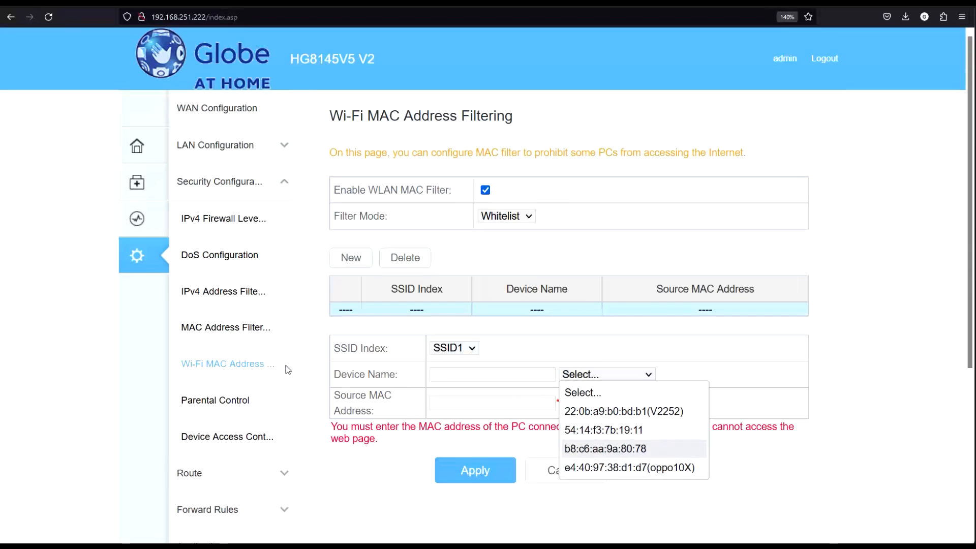
left_click(309, 366)
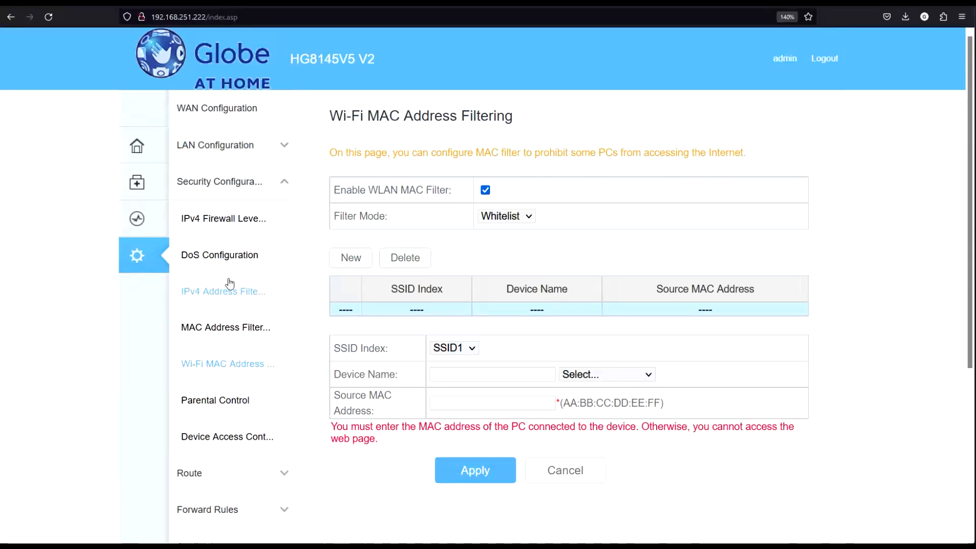
Open the MAC Address Filtering page to review its whitelist entries and highlight the page title
left_click(222, 330)
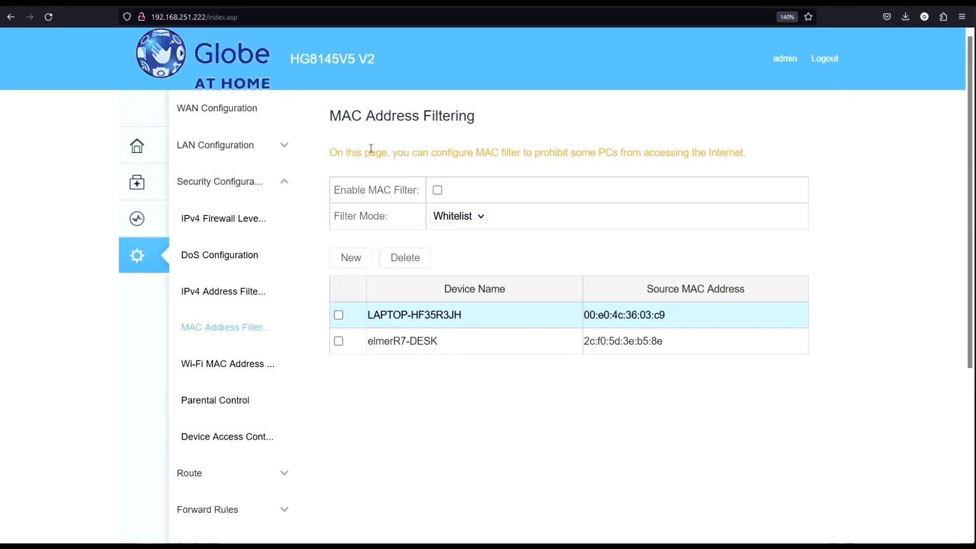
left_click_drag(330, 117, 471, 120)
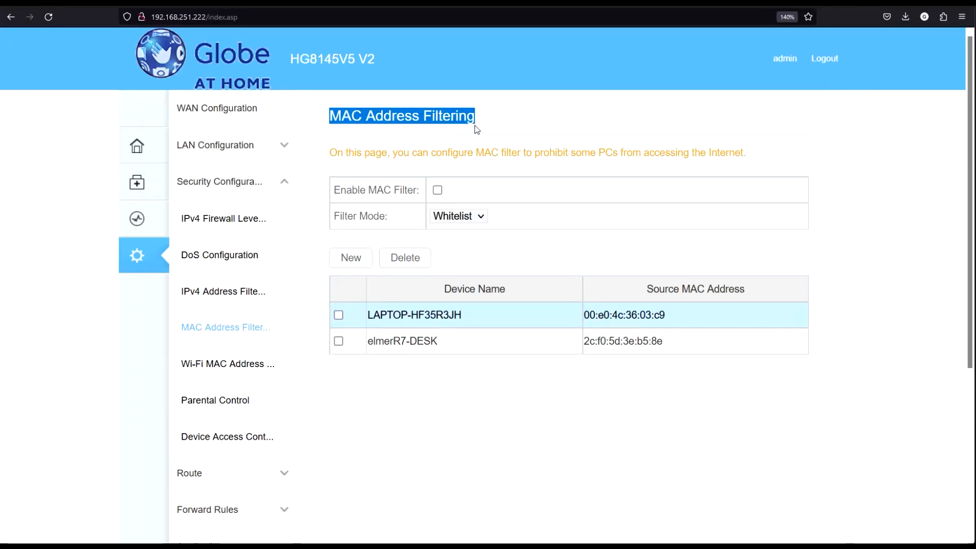
triple_click(401, 128)
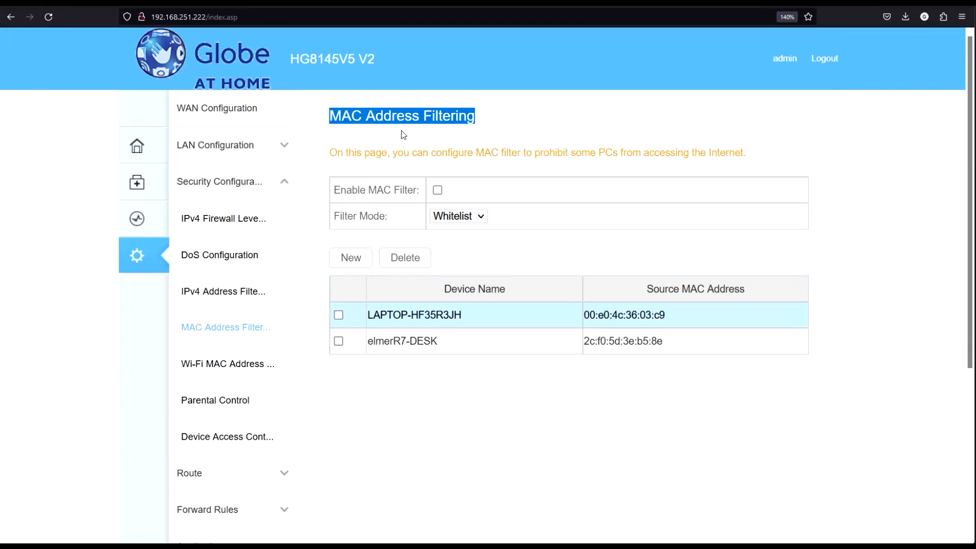
Draft a Wi-Fi whitelist rule for SSID1, choosing oppo10X and switching to the HUAWEI_Y6_Pro_2019 device with MAC address 68:a0:3e:59:8d:12
left_click(219, 364)
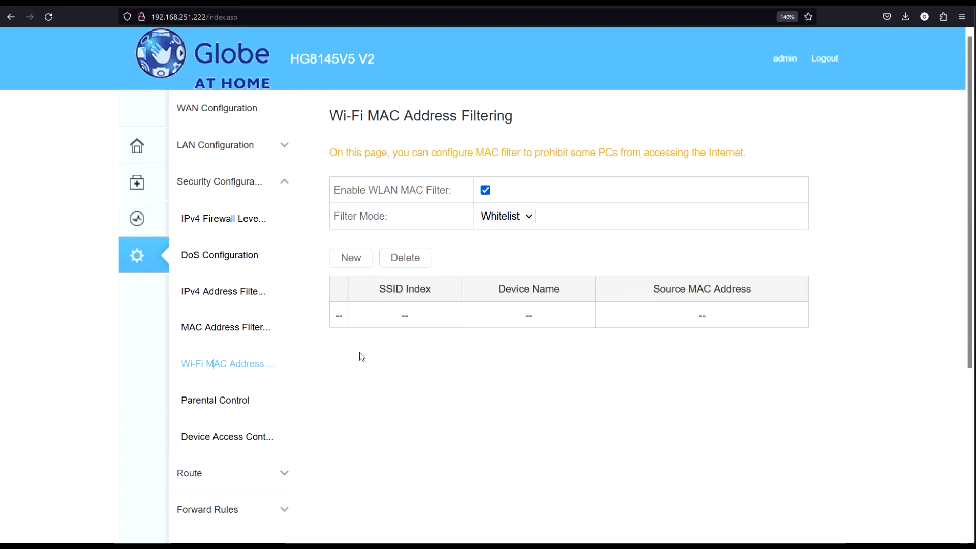
left_click(519, 216)
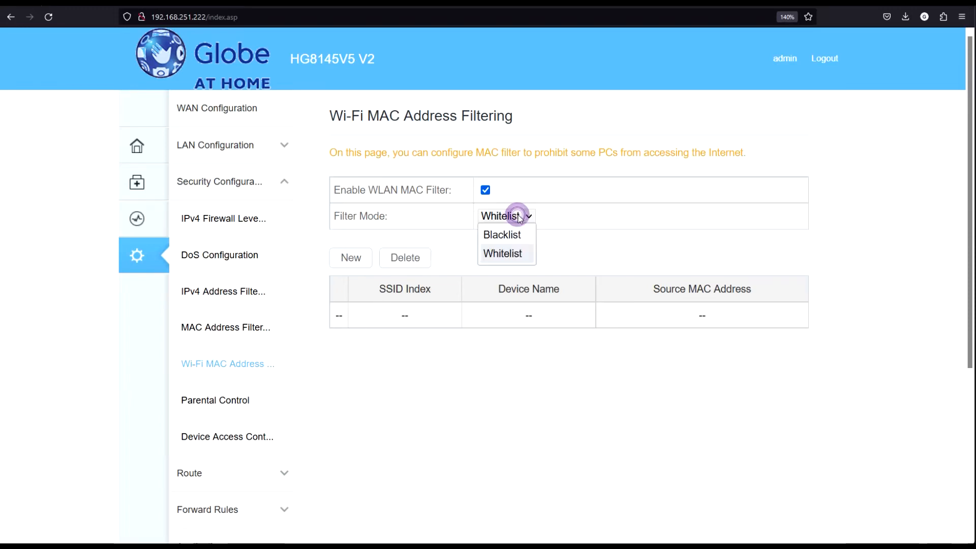
left_click(506, 254)
left_click(352, 258)
left_click(630, 375)
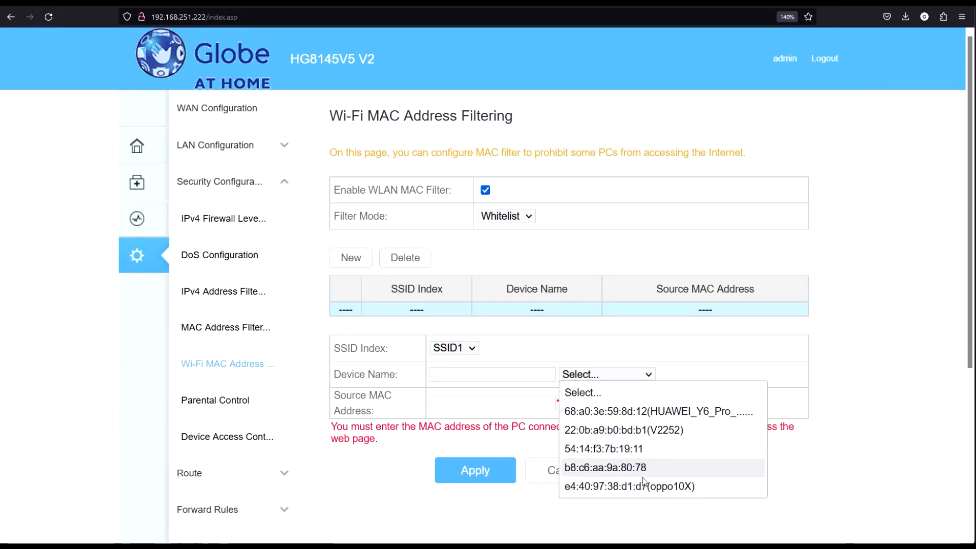
left_click(630, 487)
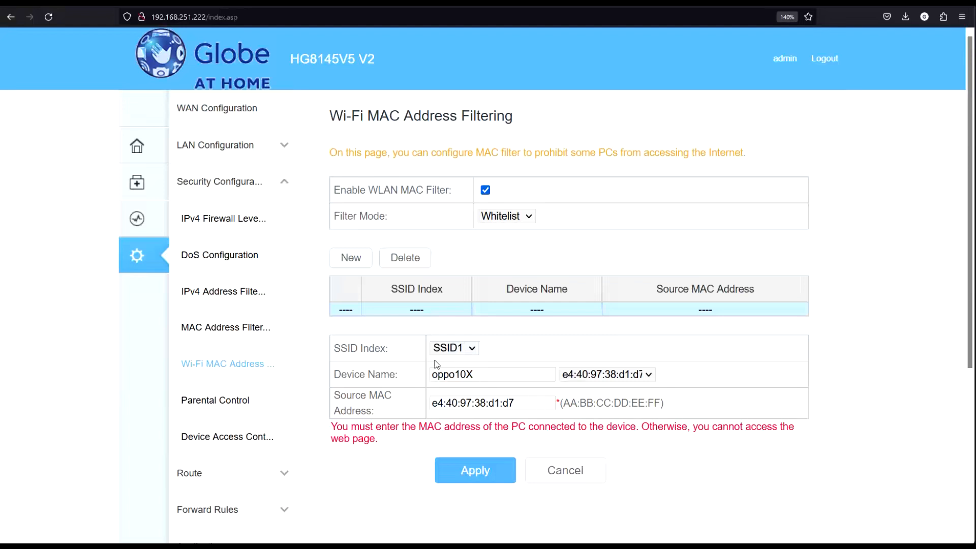
left_click(605, 376)
left_click(613, 408)
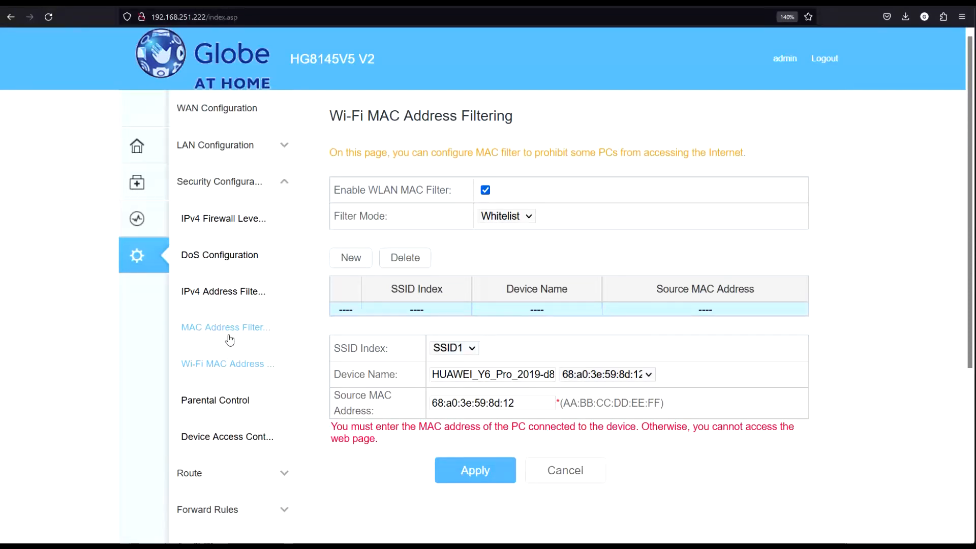
Check the MAC Address Filtering page, and disable the WLAN MAC filter on the Wi-Fi page while keeping Whitelist mode
left_click(209, 325)
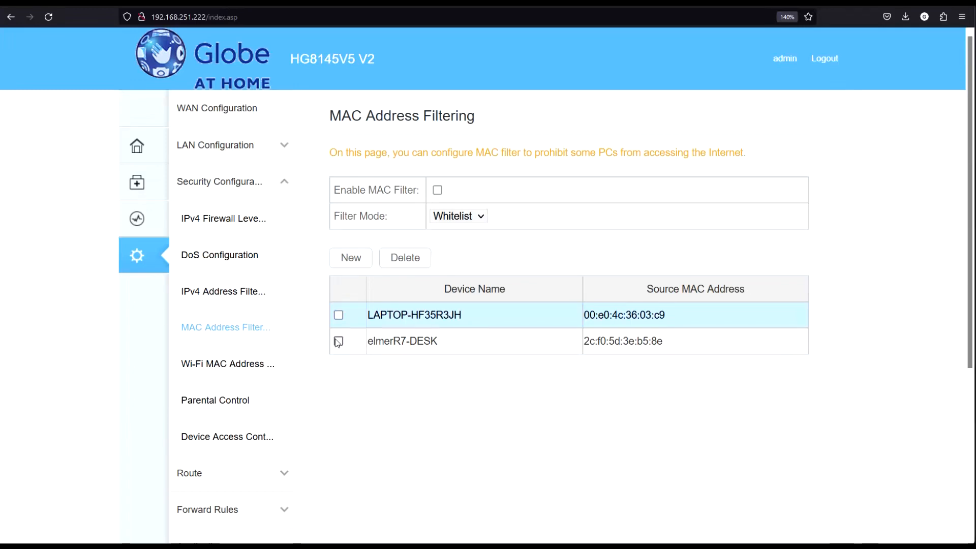
left_click(222, 362)
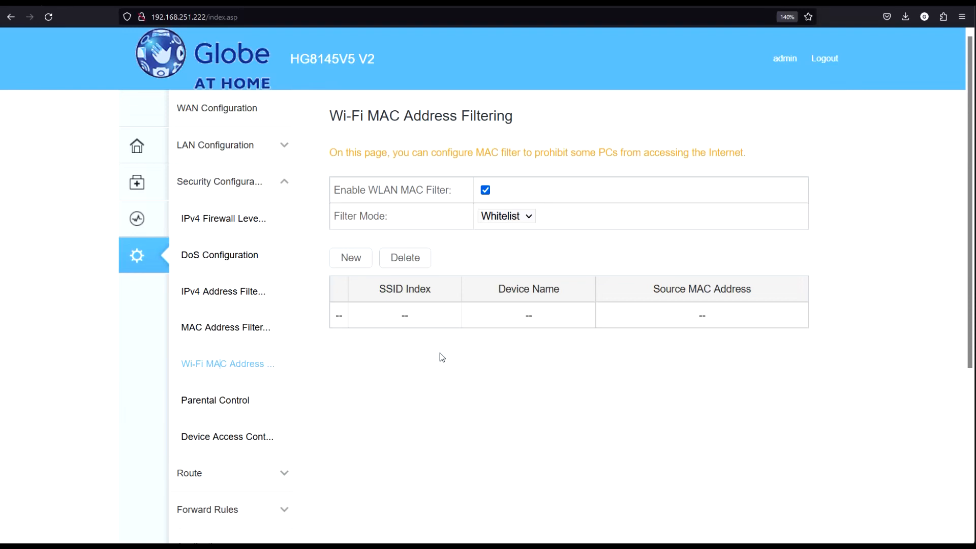
left_click(513, 220)
left_click(507, 253)
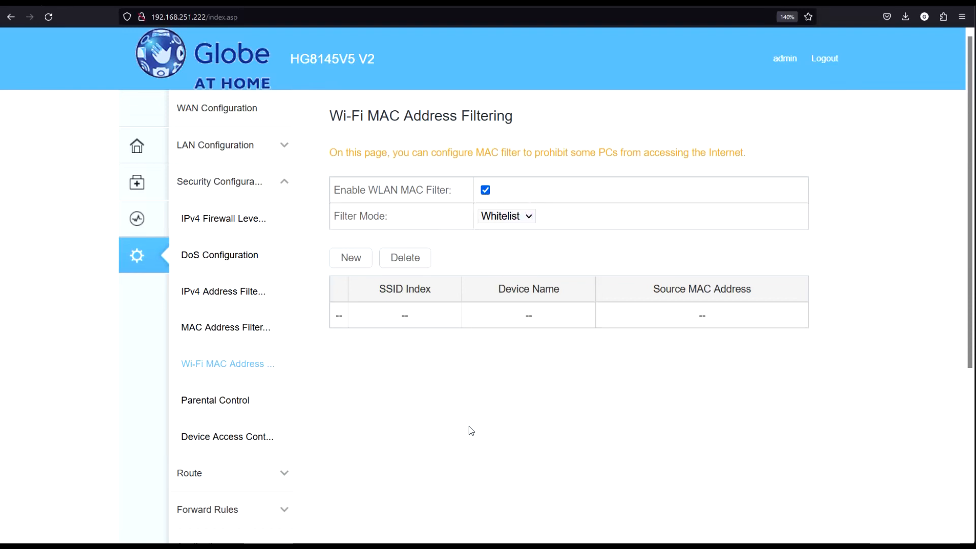
left_click(486, 190)
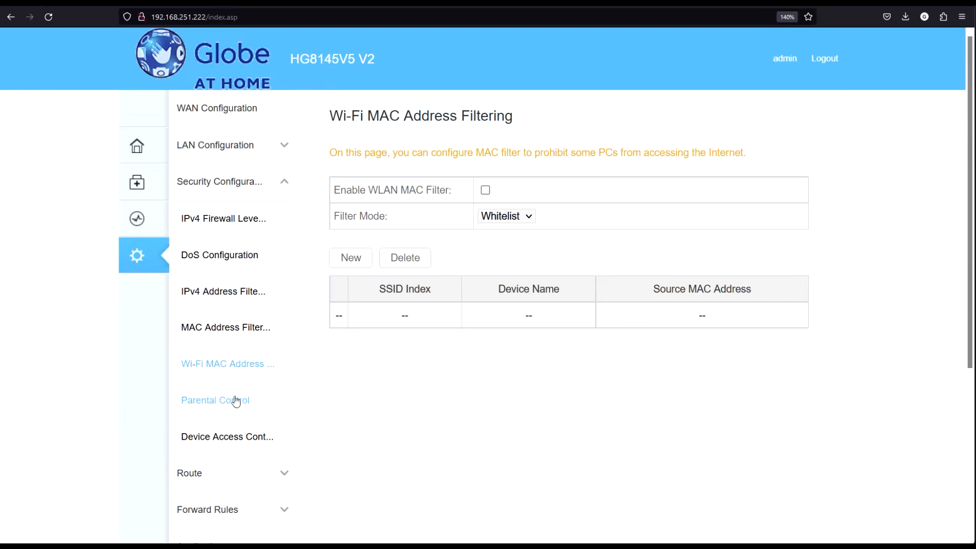
Review the MAC Address Filtering and Wi-Fi MAC Address Filtering pages, highlighting each page title
left_click(233, 330)
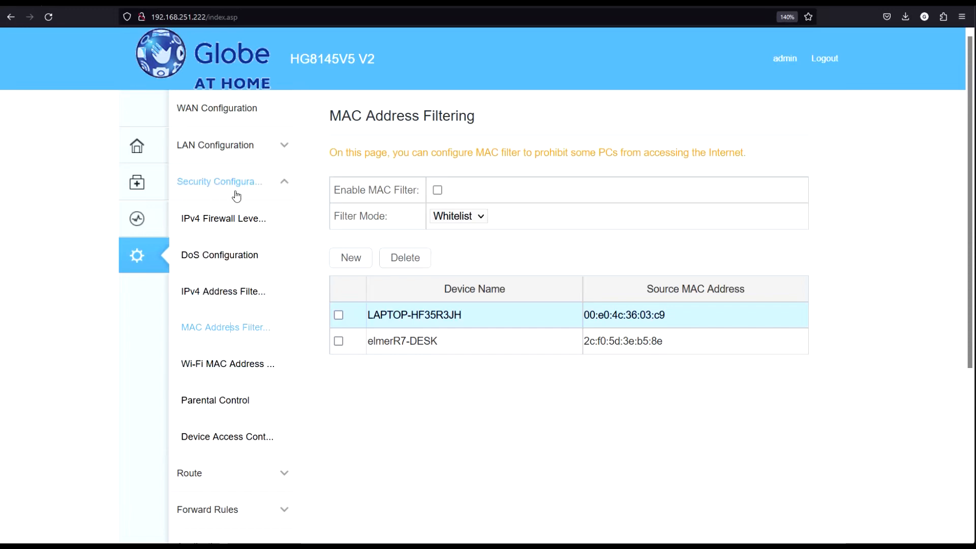
left_click(279, 177)
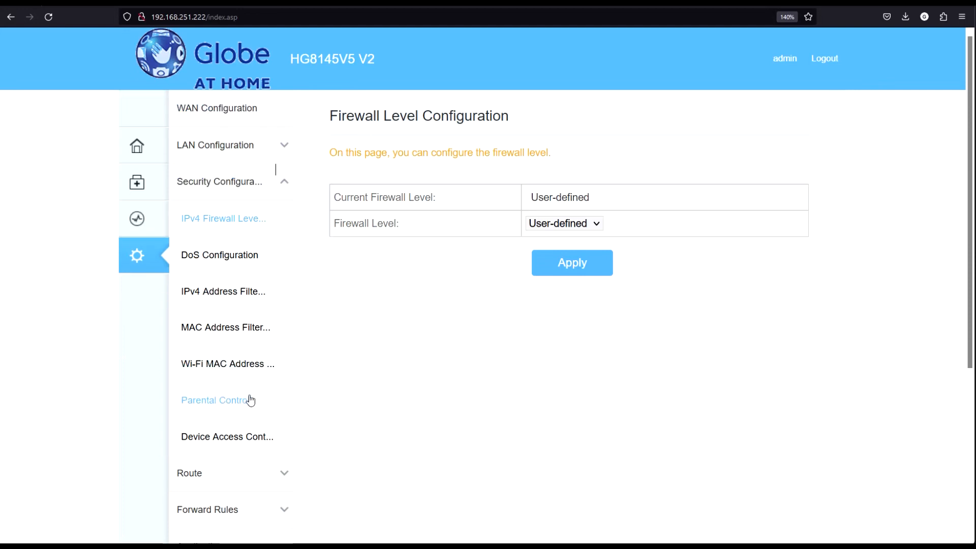
left_click(236, 328)
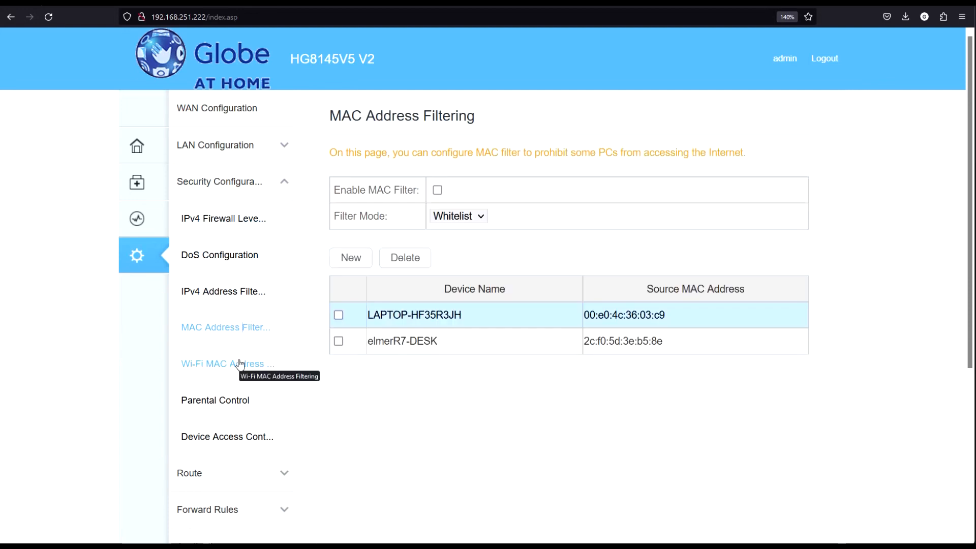
triple_click(337, 116)
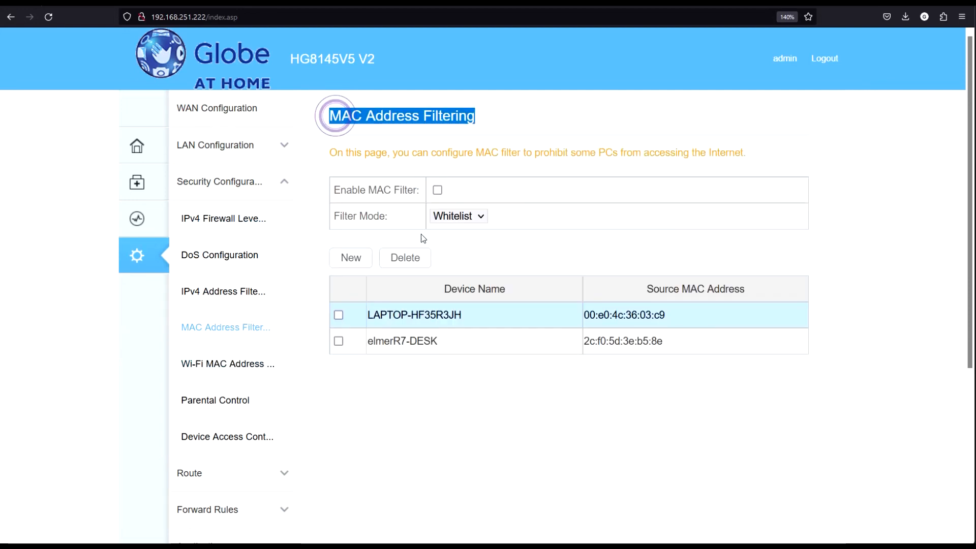
left_click(239, 362)
left_click_drag(330, 116, 505, 116)
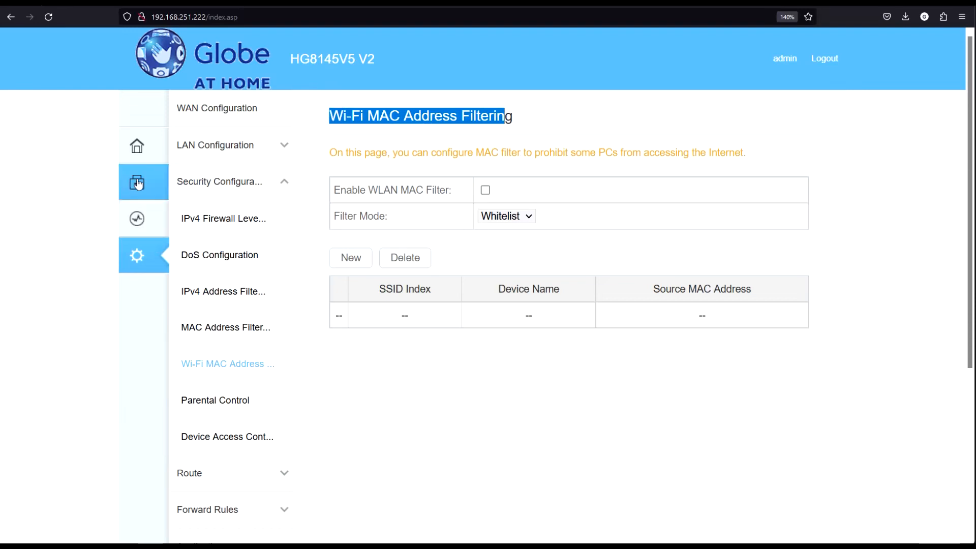
Open the router's home page and examine the network overview of Wi-Fi devices, wired devices and phones
left_click(137, 146)
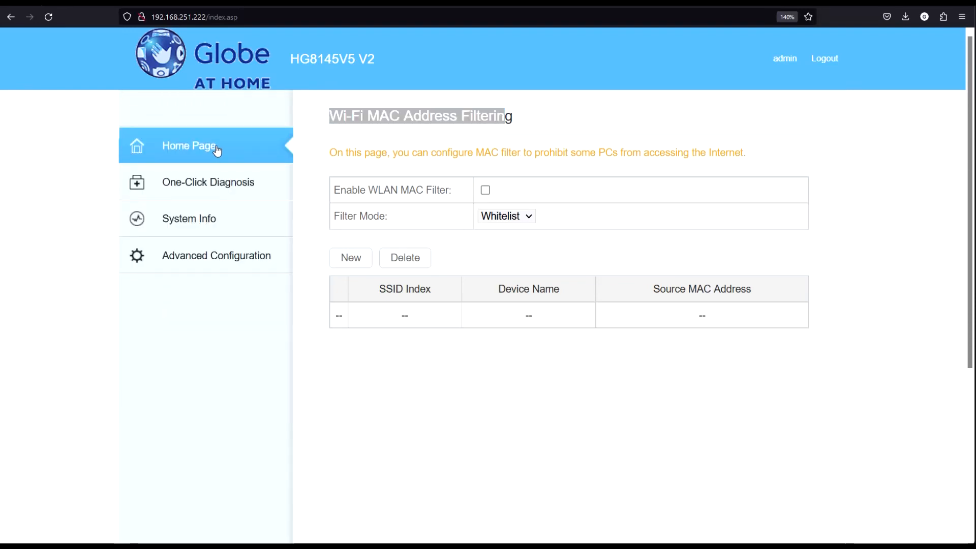
left_click_drag(207, 188, 484, 177)
scroll(819, 335, "down", 1)
scroll(516, 392, "down", 1)
scroll(516, 392, "up", 1)
scroll(536, 427, "down", 2)
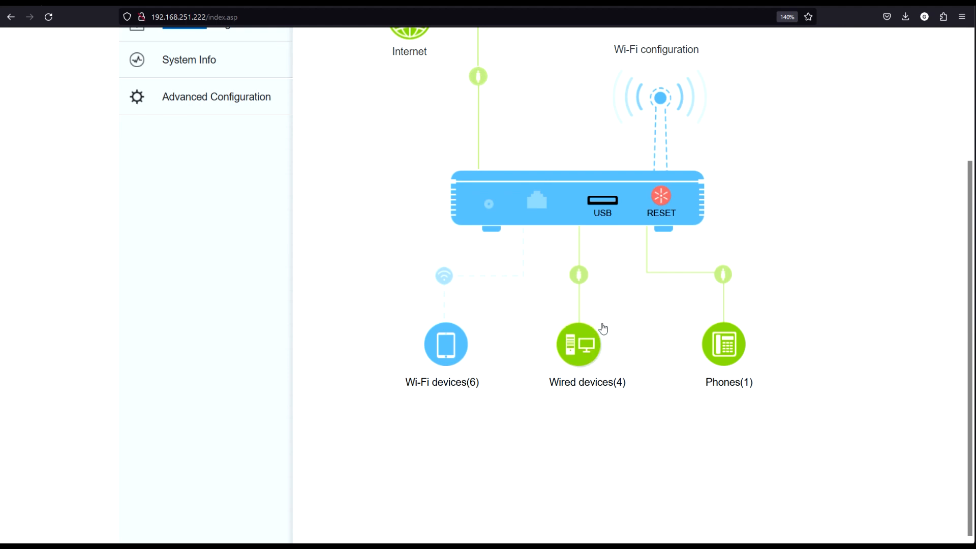
scroll(620, 337, "up", 2)
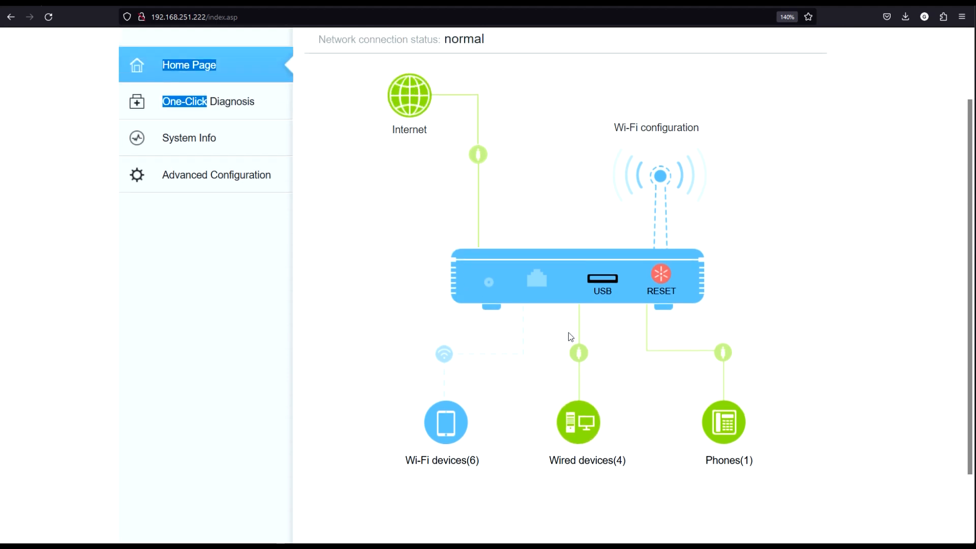
left_click(331, 260)
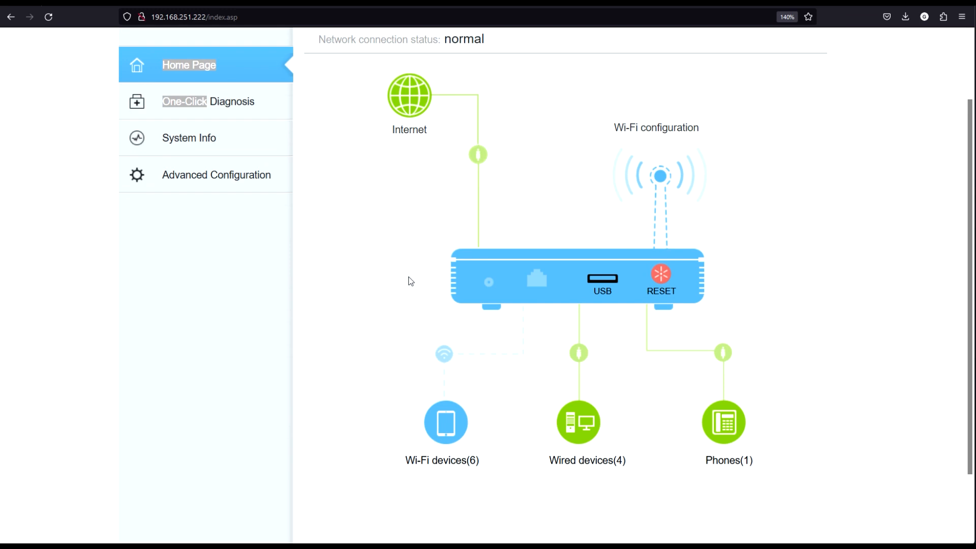